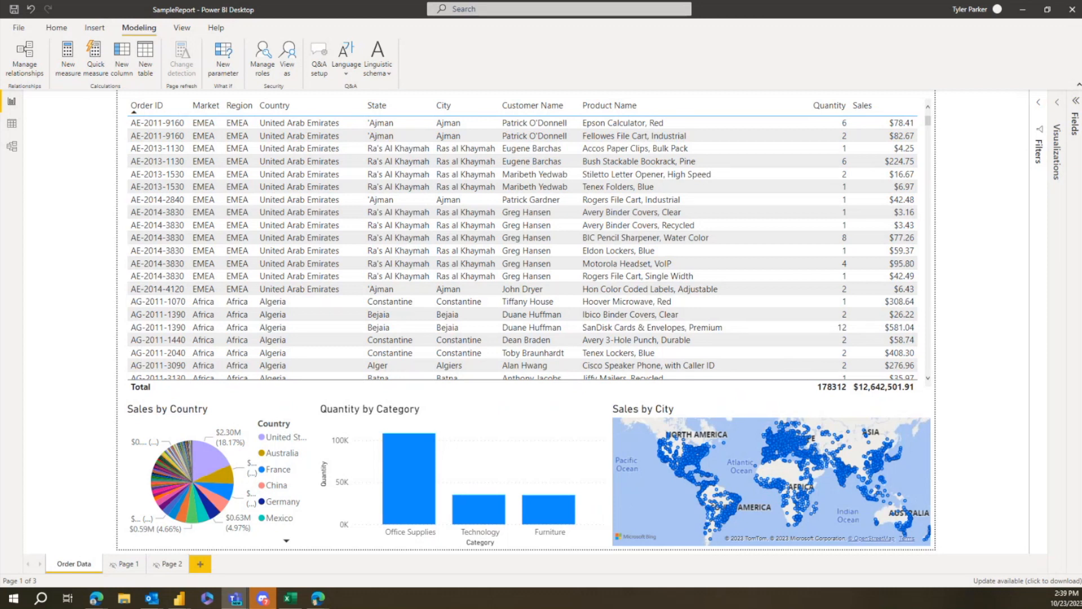
# - View the Order Data report page as the US security role
pyautogui.click(477, 94)
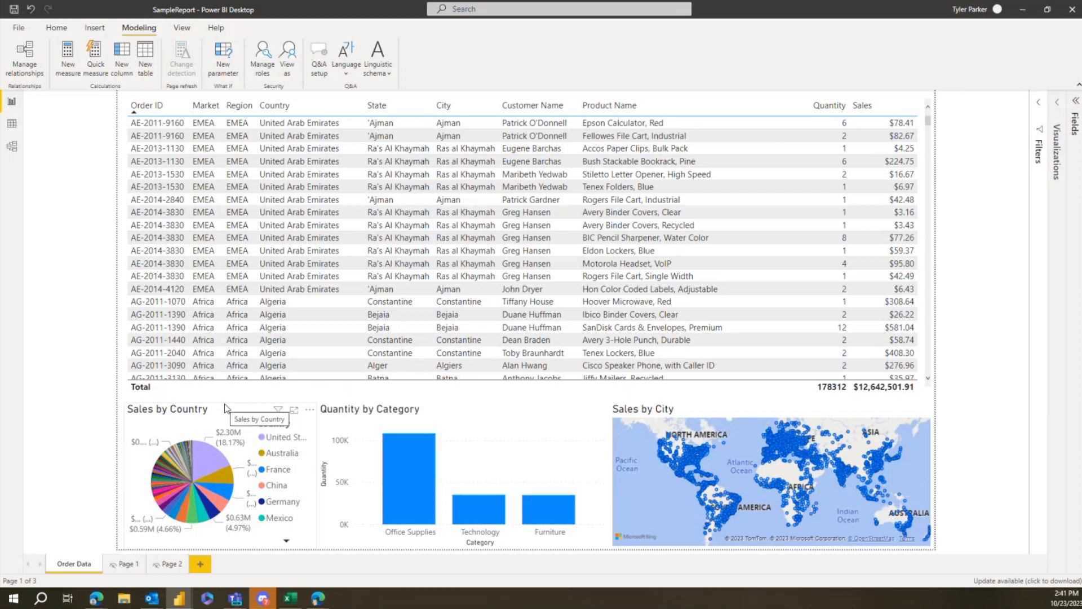
pyautogui.moveTo(186, 451)
pyautogui.click(287, 56)
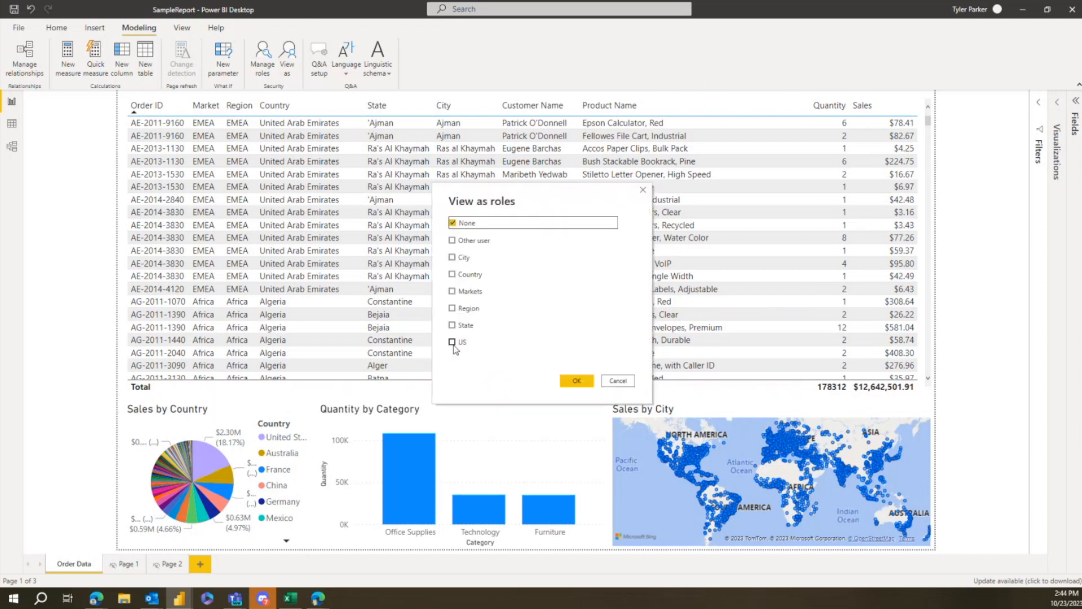
pyautogui.click(453, 342)
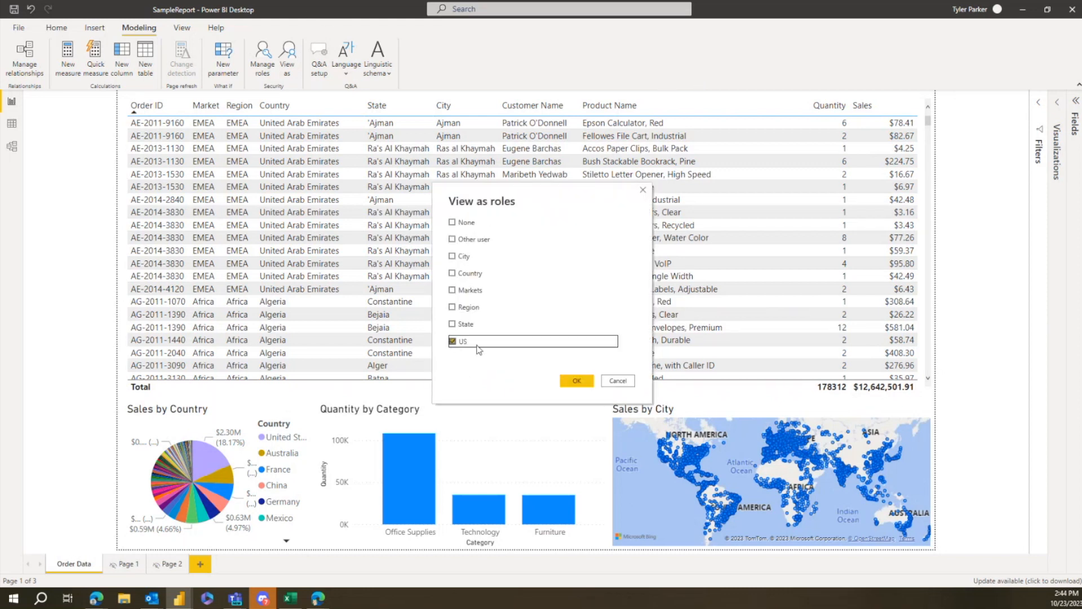
pyautogui.click(580, 381)
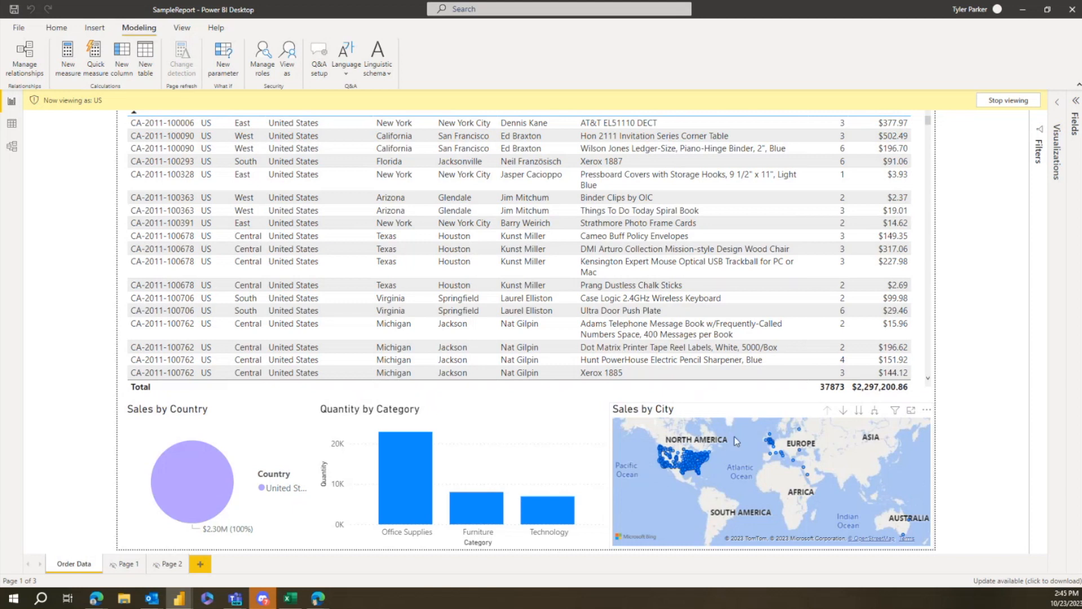
# - Cross-filter the report by the city Orange on the Sales by City map, check its order rows, and clear the selection
pyautogui.moveTo(776, 451)
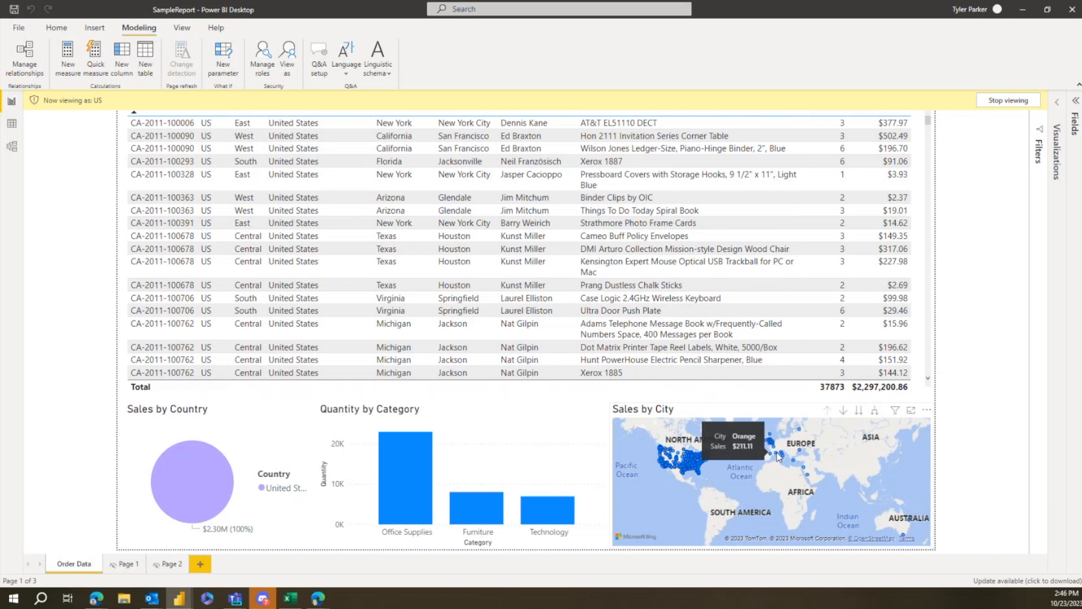
pyautogui.click(779, 454)
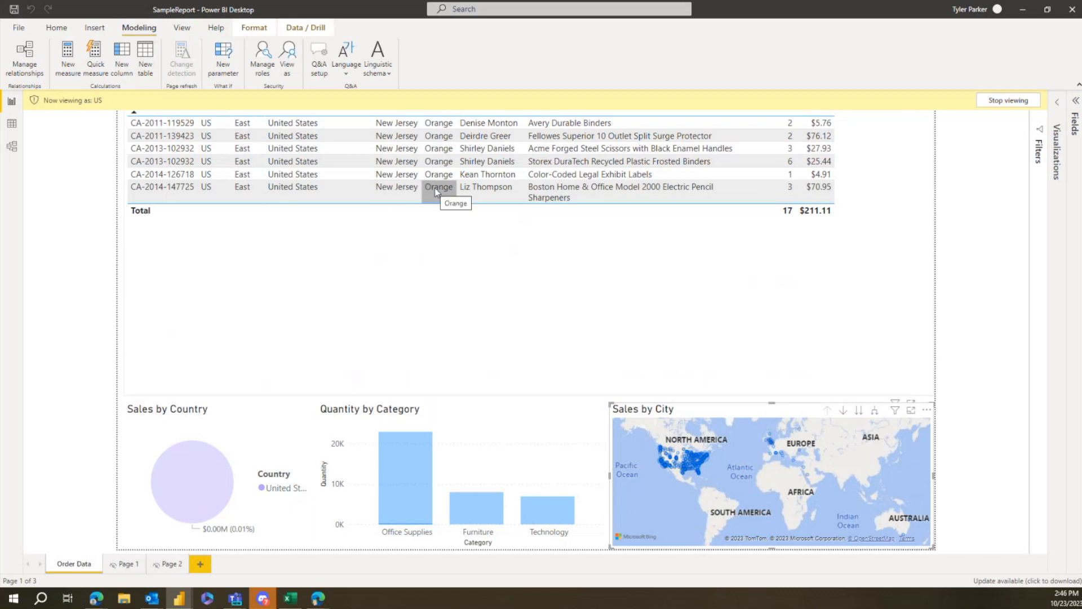
pyautogui.moveTo(776, 457)
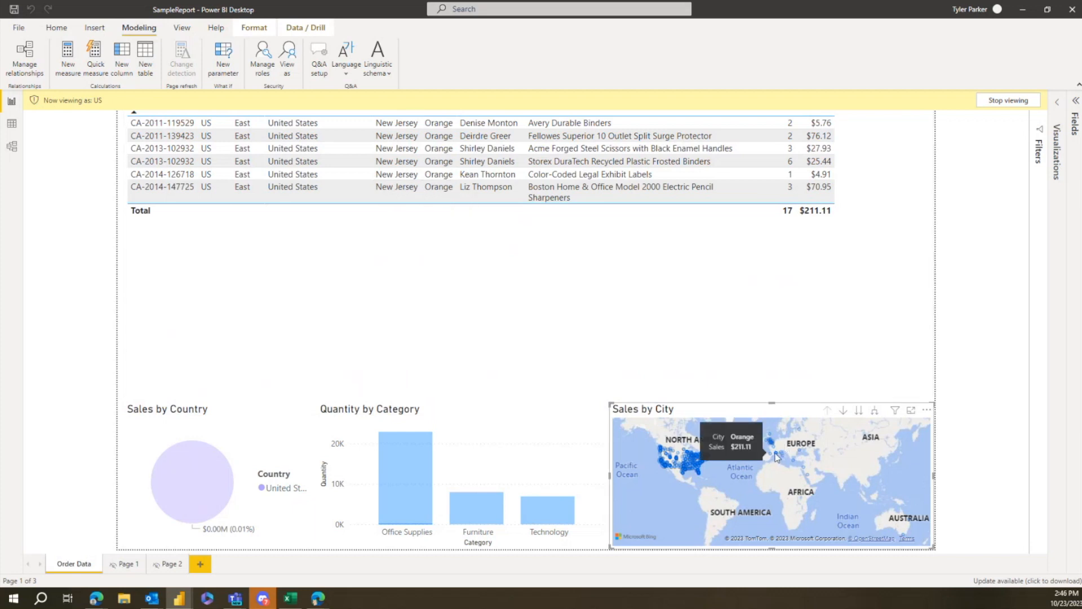
pyautogui.click(777, 457)
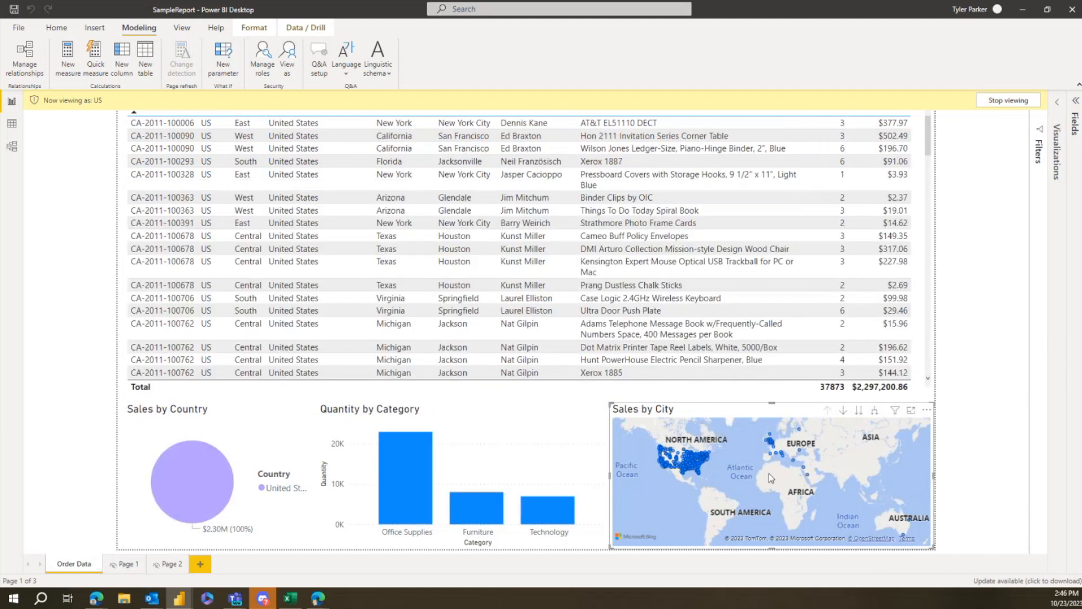
pyautogui.click(96, 375)
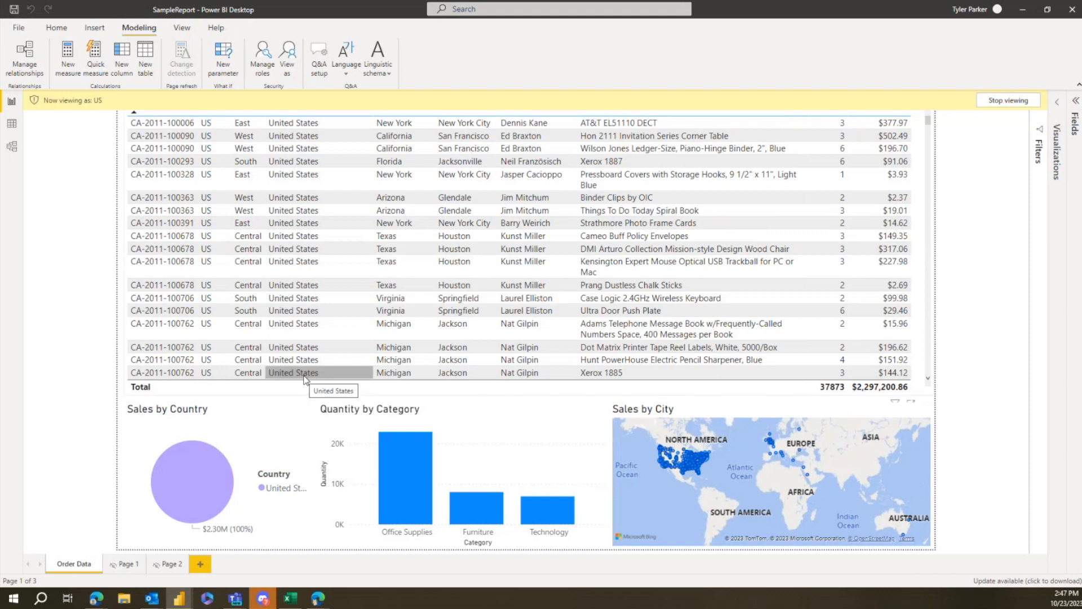
# - Open the role definitions and examine the US role's DAX filter on the Orders table
pyautogui.click(272, 66)
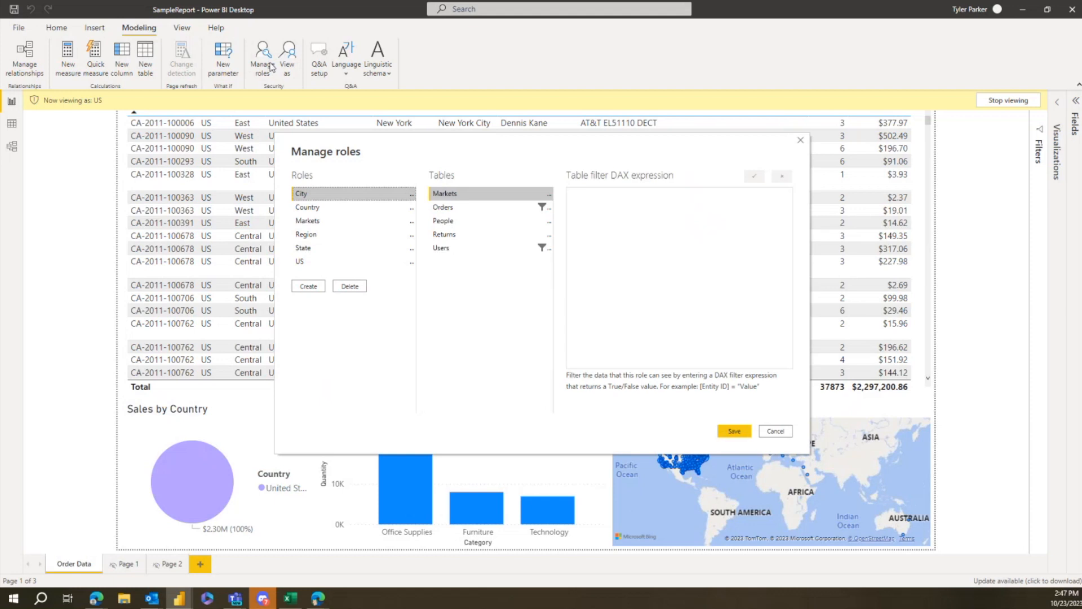
pyautogui.click(315, 261)
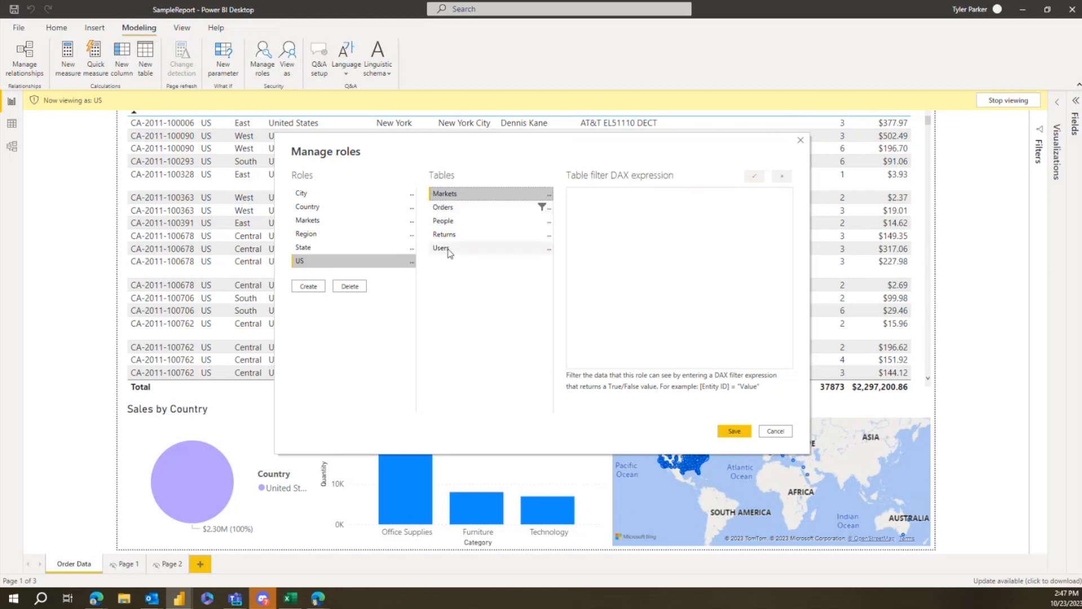
pyautogui.moveTo(543, 211)
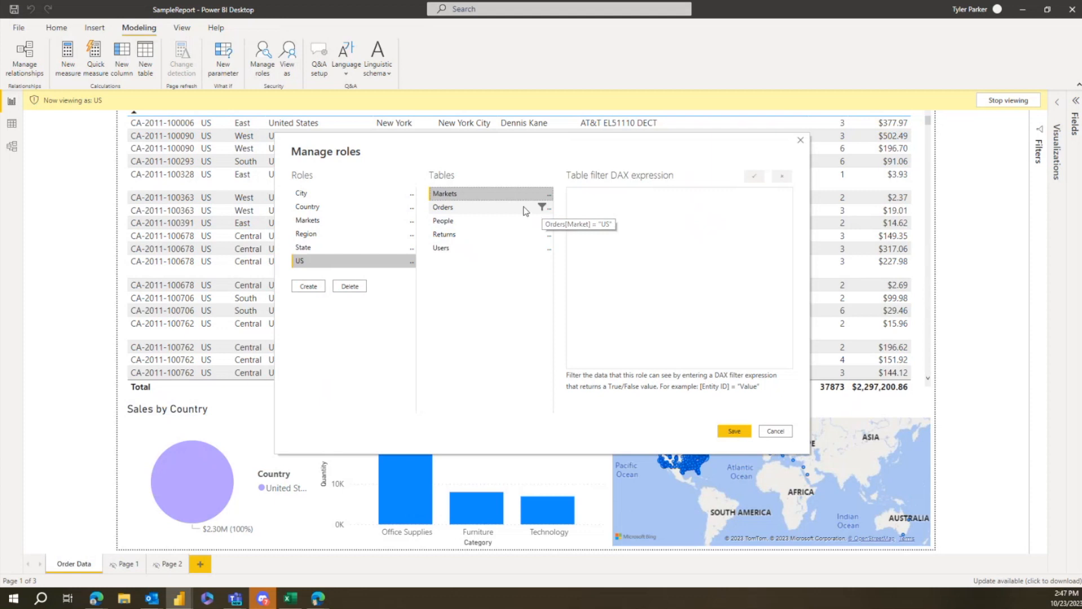
pyautogui.click(527, 207)
pyautogui.click(617, 206)
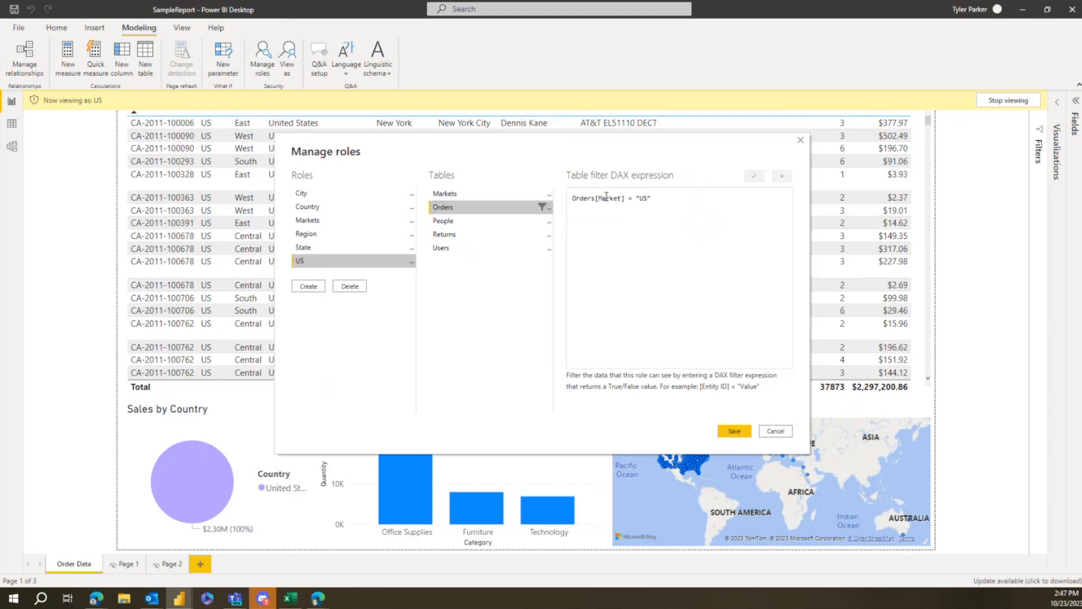
pyautogui.click(655, 198)
pyautogui.moveTo(573, 199); pyautogui.dragTo(625, 202)
pyautogui.moveTo(636, 199); pyautogui.dragTo(652, 203)
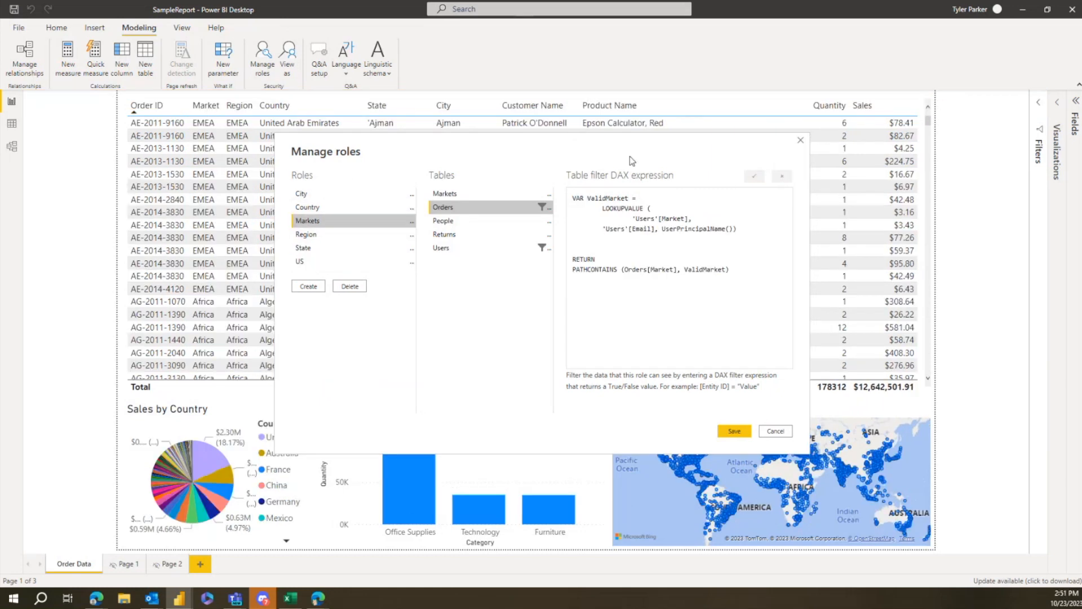
# - Examine the user lookup in the Markets role's DAX filter on the Orders table, and close the role definitions without saving
pyautogui.doubleClick(663, 228)
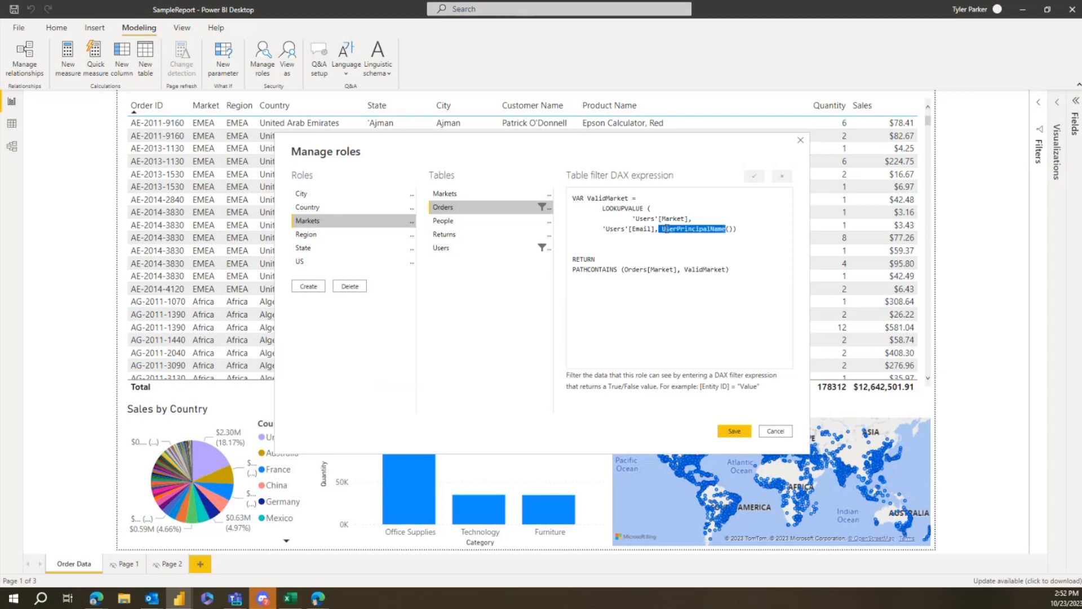
pyautogui.moveTo(662, 228); pyautogui.dragTo(727, 234)
pyautogui.click(734, 232)
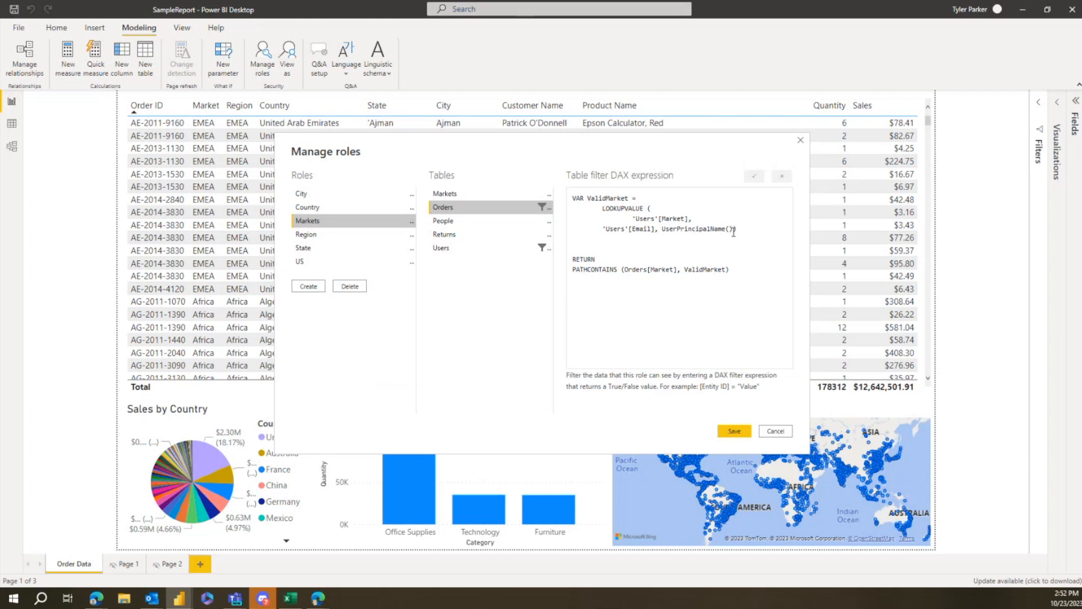
pyautogui.doubleClick(623, 232)
pyautogui.click(625, 231)
pyautogui.moveTo(663, 219); pyautogui.dragTo(685, 220)
pyautogui.click(619, 308)
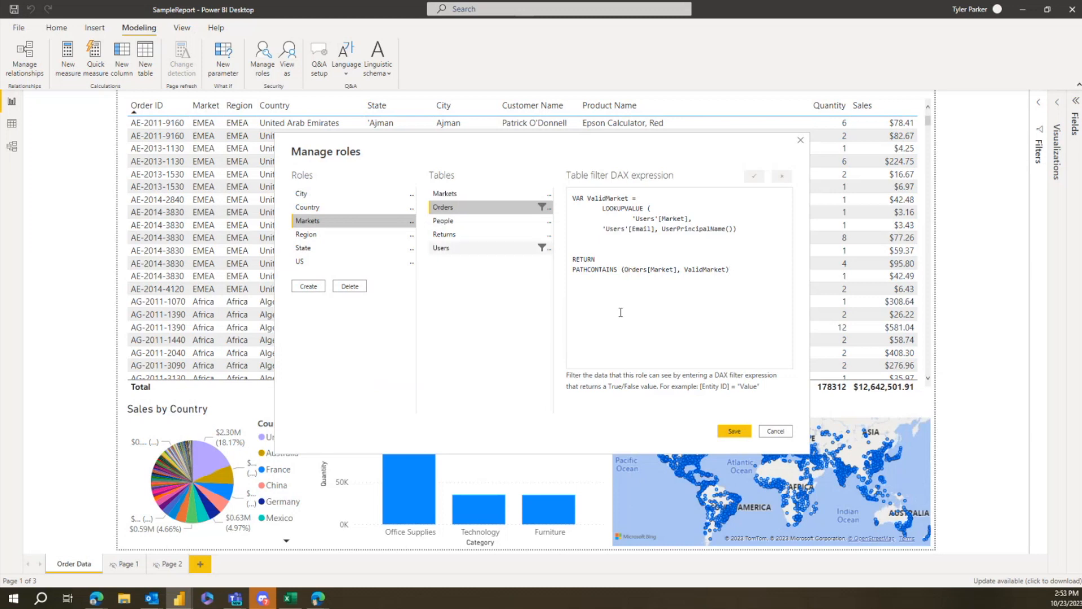
pyautogui.click(776, 430)
# - Inspect the Email and Market columns of the Users table in the data view
pyautogui.click(12, 124)
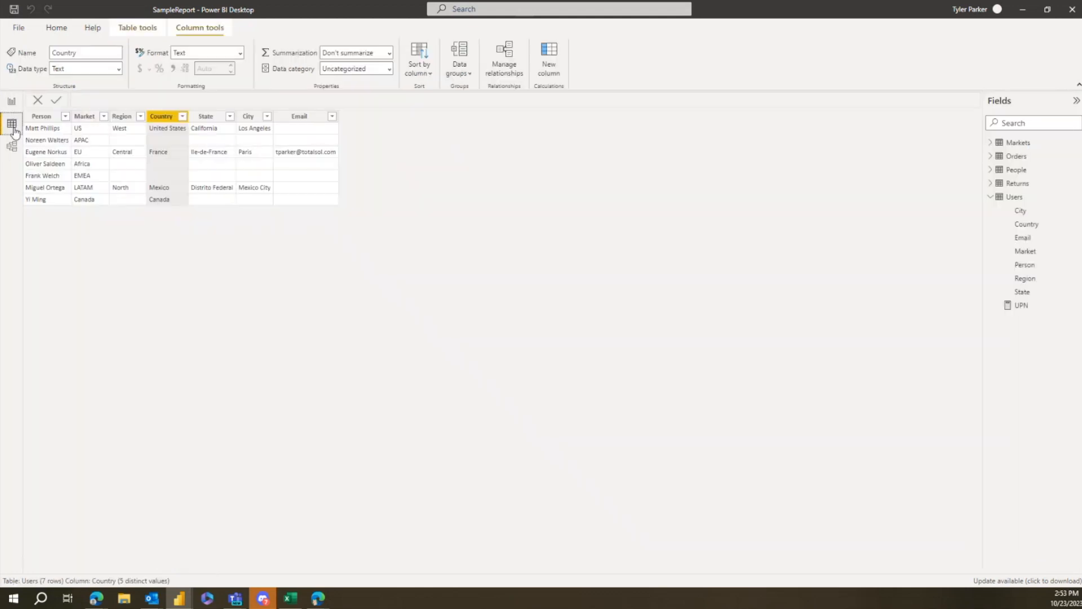
pyautogui.click(309, 153)
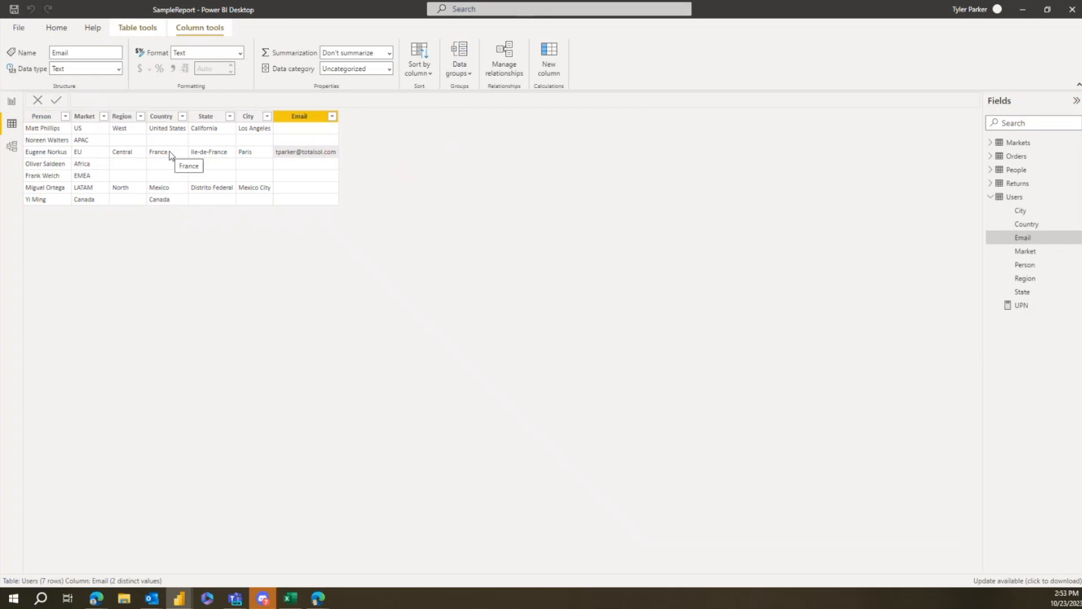
pyautogui.click(85, 118)
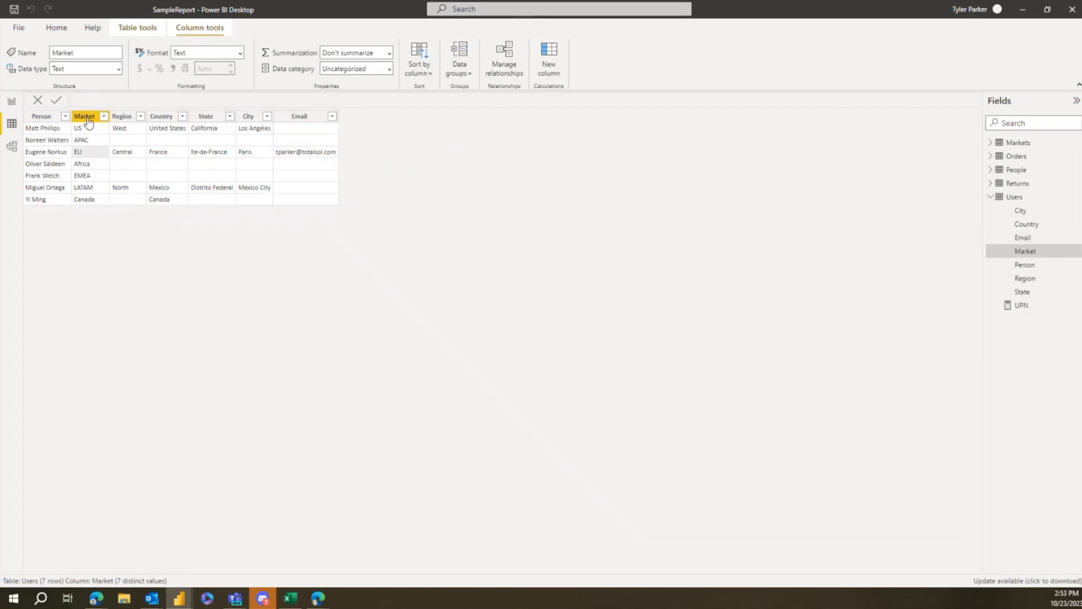
# - Return to the report and view it as the Markets role
pyautogui.click(12, 102)
pyautogui.click(287, 56)
pyautogui.click(467, 291)
pyautogui.click(572, 381)
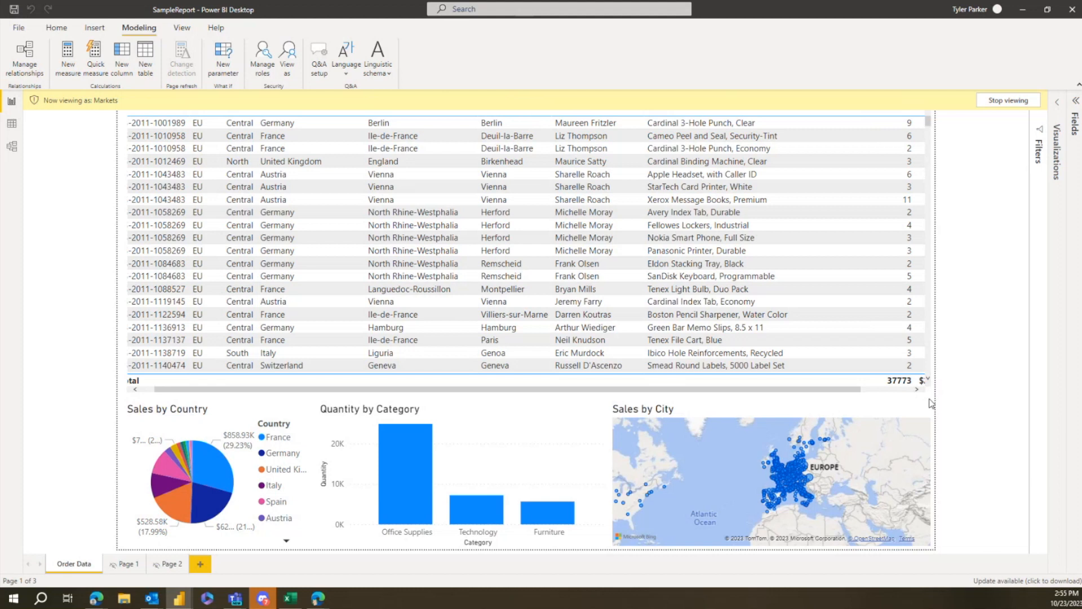
# - Switch the role preview from Markets to Region and check the orders table and the European cities on the map
pyautogui.click(291, 72)
pyautogui.click(475, 291)
pyautogui.click(476, 310)
pyautogui.click(580, 382)
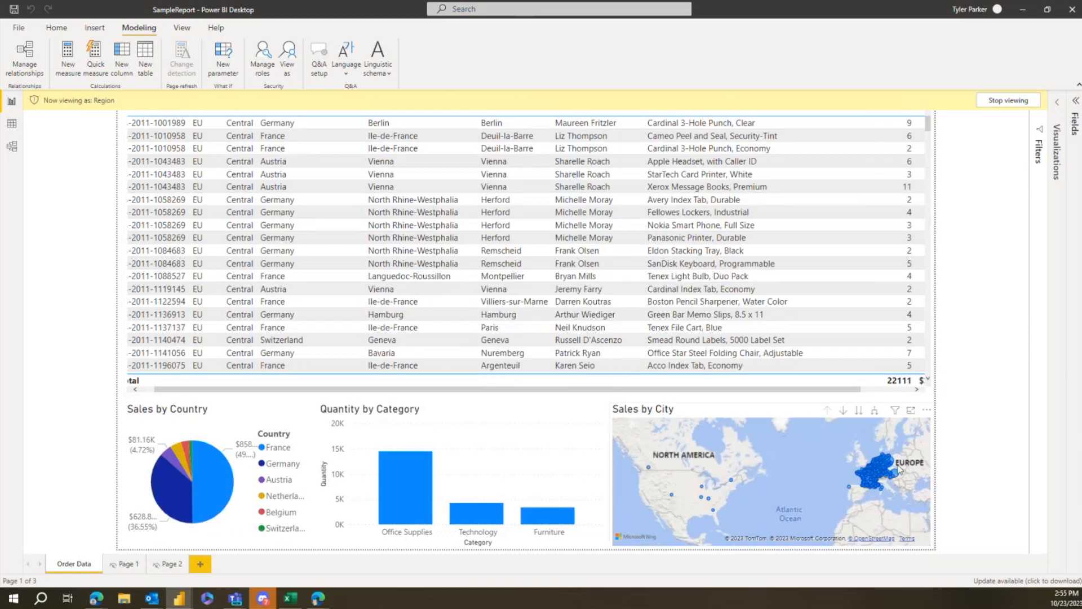
pyautogui.doubleClick(909, 469)
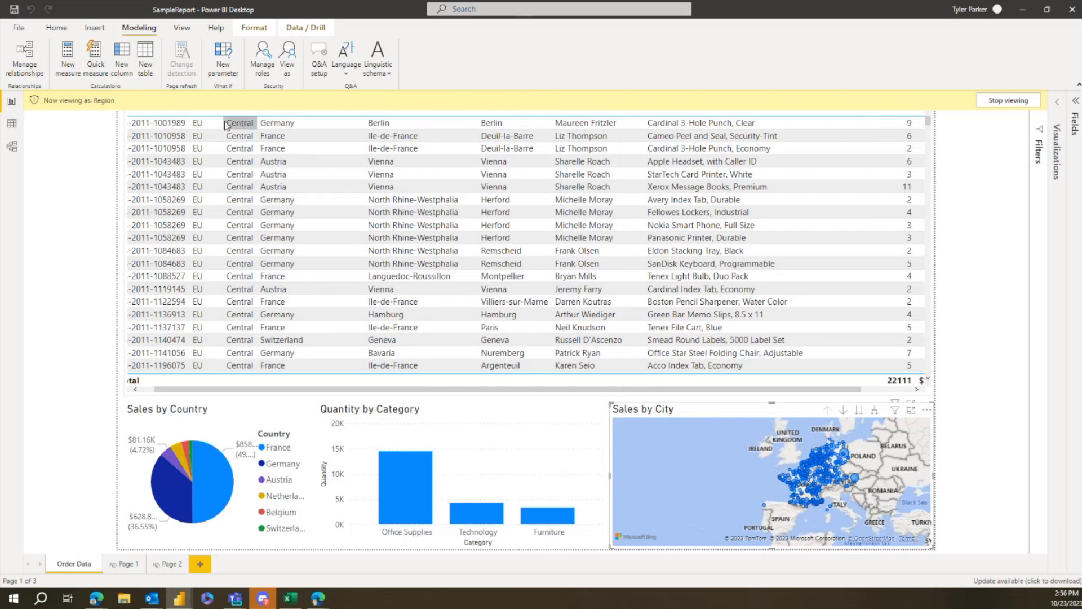
pyautogui.scroll(-5, 209, 246)
pyautogui.scroll(-4, 209, 247)
pyautogui.scroll(2, 242, 254)
pyautogui.scroll(7, 242, 255)
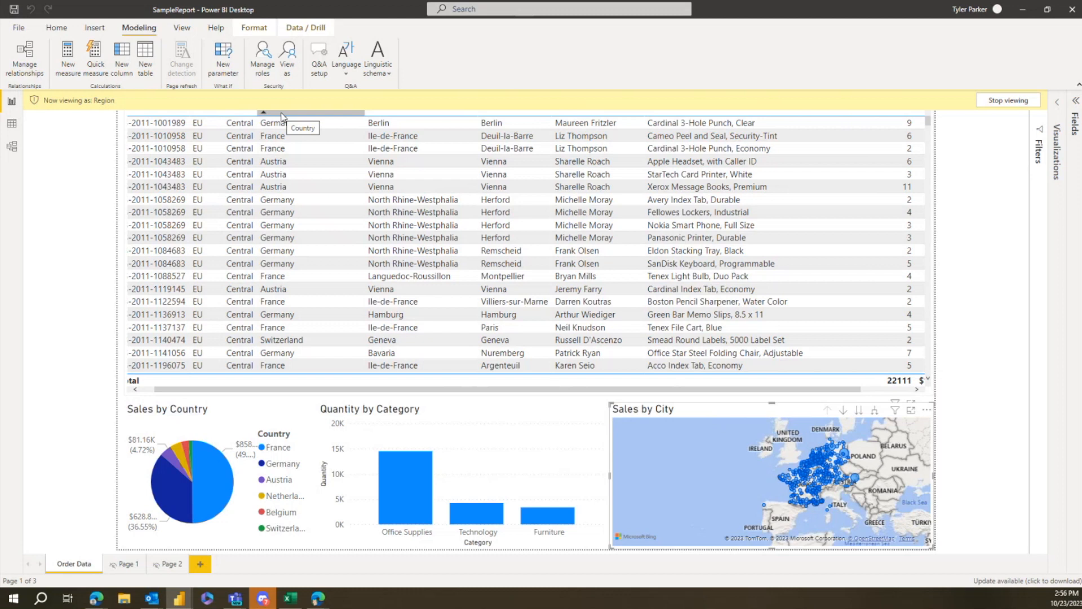
# - Switch the role preview from Region to Country and check the city map and the Sales by Country pie chart
pyautogui.click(291, 73)
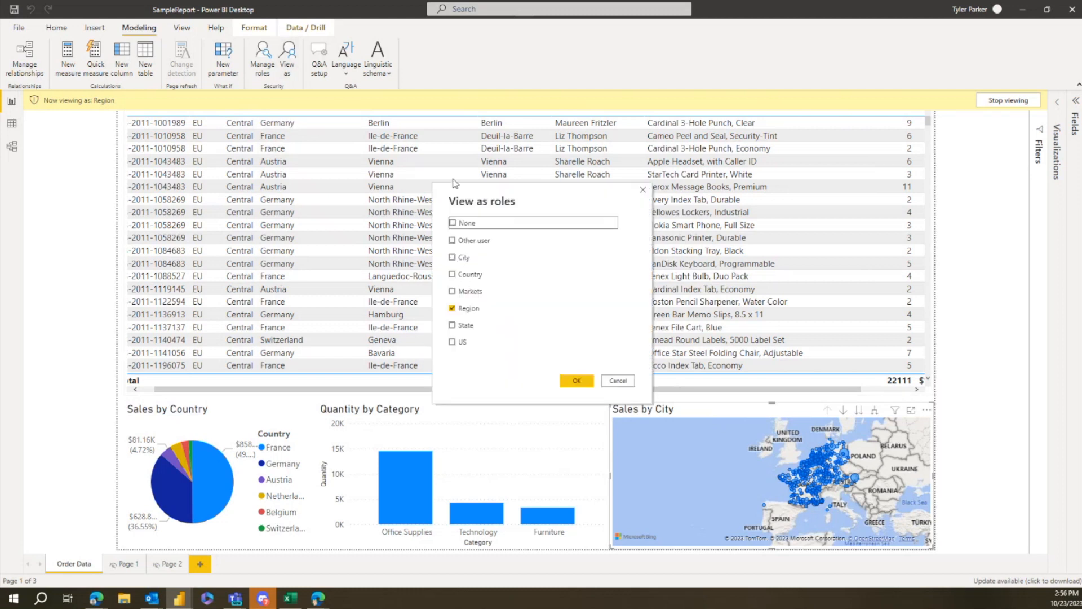
pyautogui.click(470, 273)
pyautogui.click(477, 308)
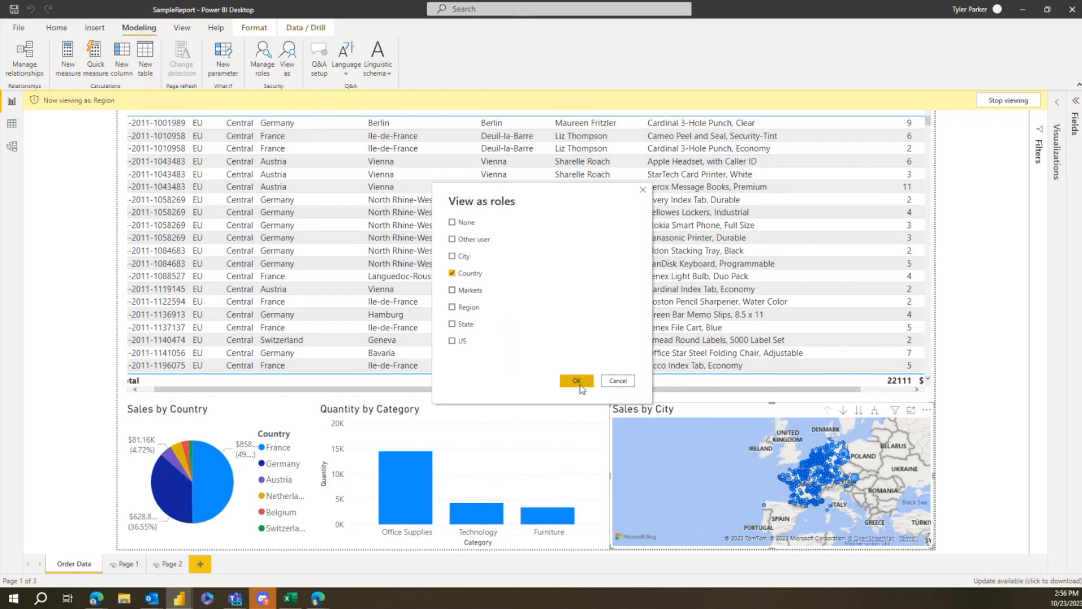
pyautogui.click(576, 381)
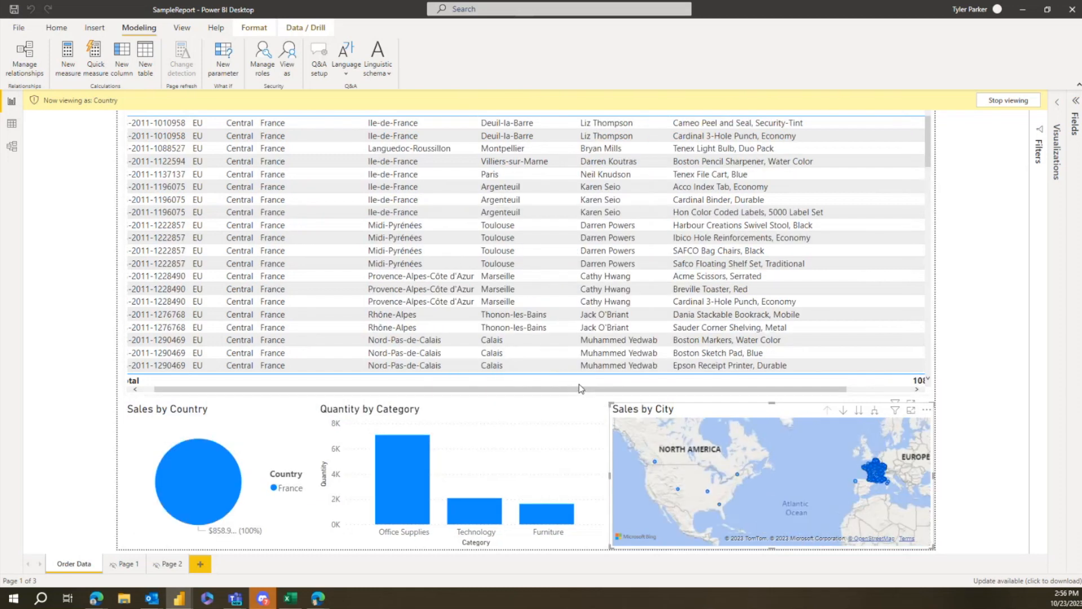
pyautogui.scroll(5, 866, 477)
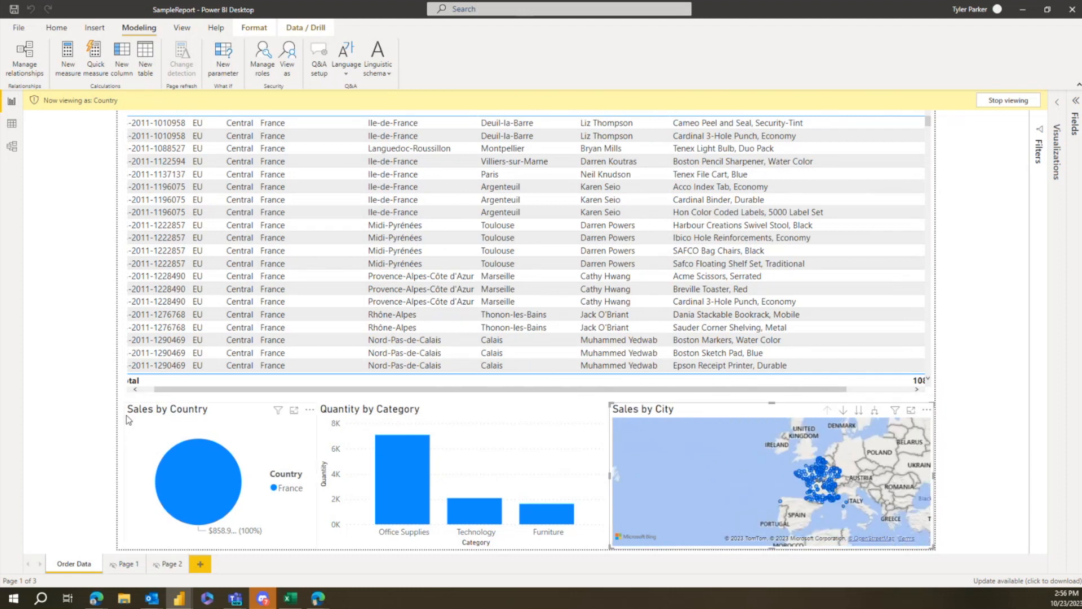
pyautogui.moveTo(208, 492)
# - Switch the role preview from Country to State
pyautogui.click(287, 59)
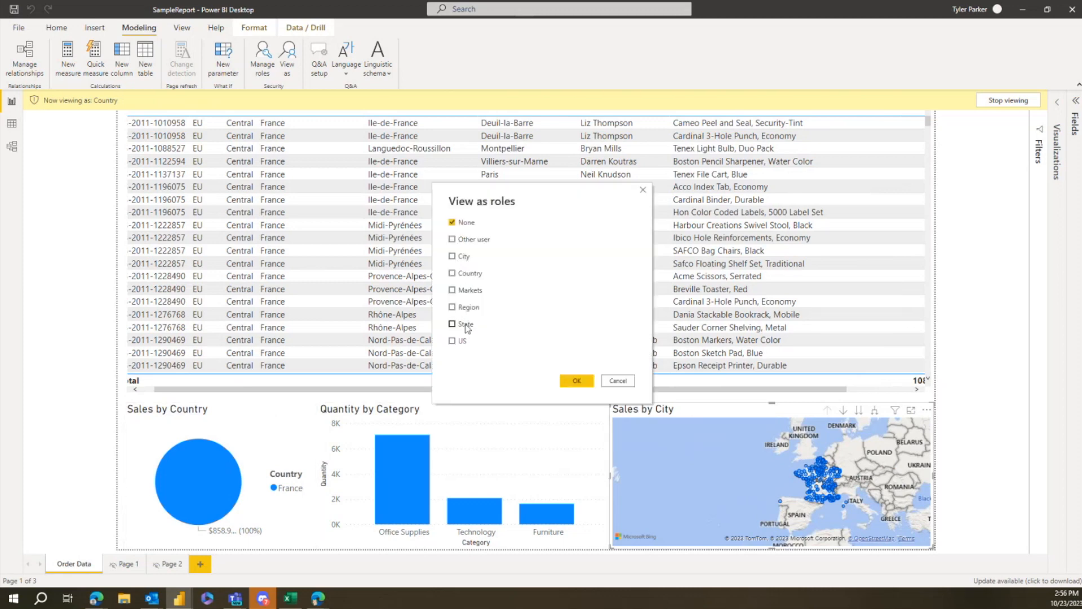
pyautogui.click(466, 326)
pyautogui.click(580, 380)
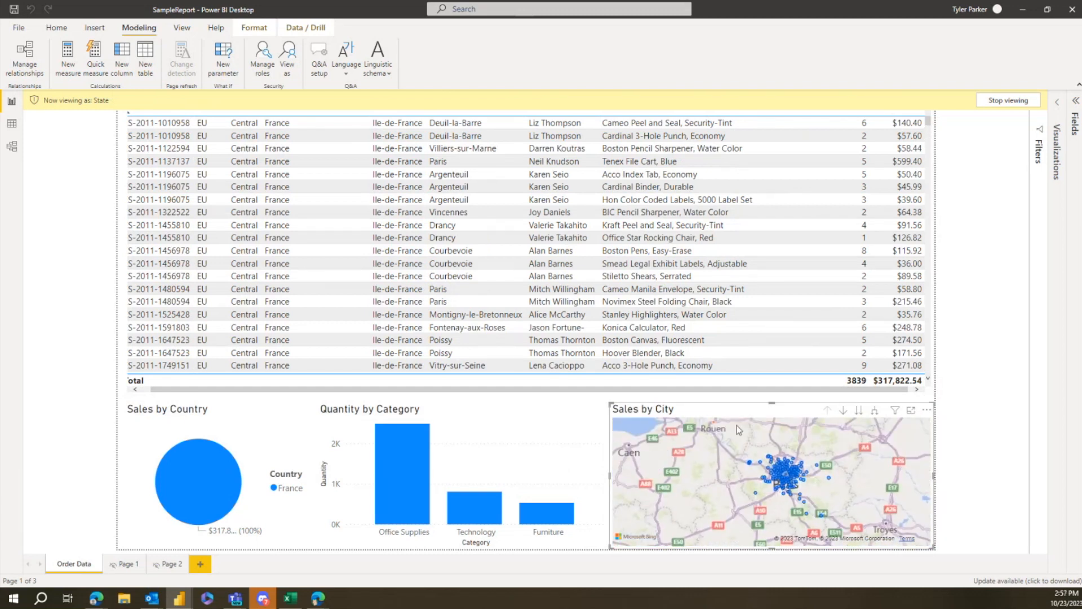
# - Switch the role preview from State to City and check the Paris data point on the Sales by City map
pyautogui.click(286, 75)
pyautogui.click(453, 323)
pyautogui.click(452, 255)
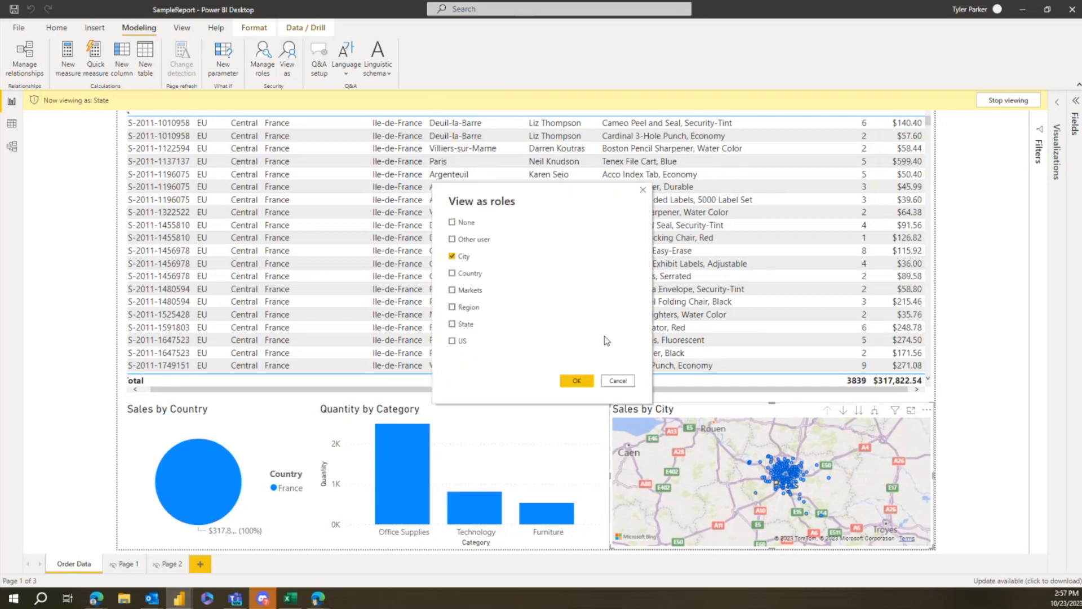
pyautogui.click(580, 381)
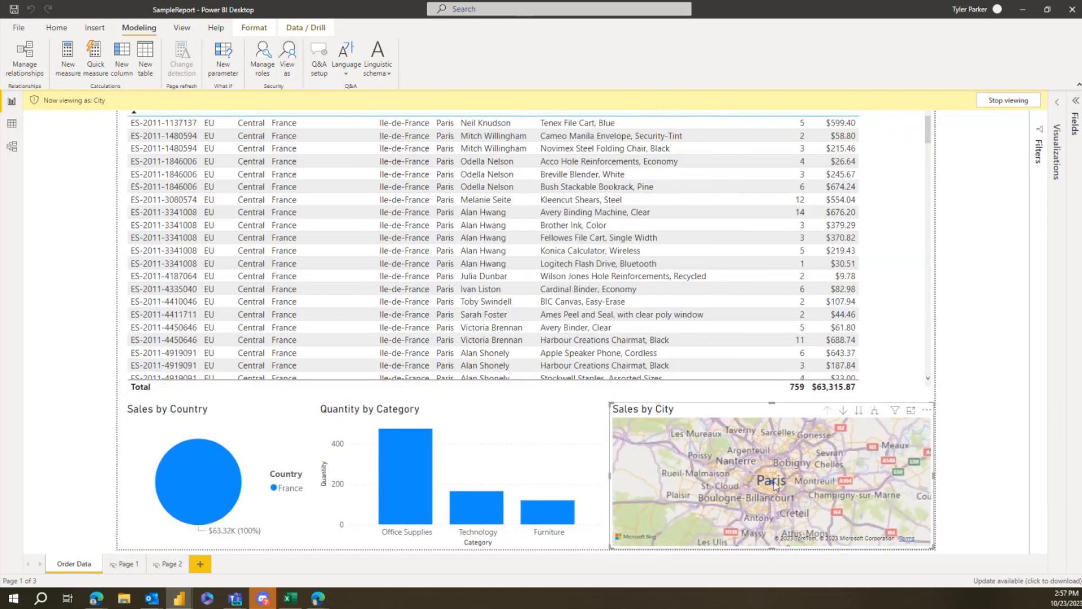
pyautogui.moveTo(774, 485)
pyautogui.moveTo(770, 483)
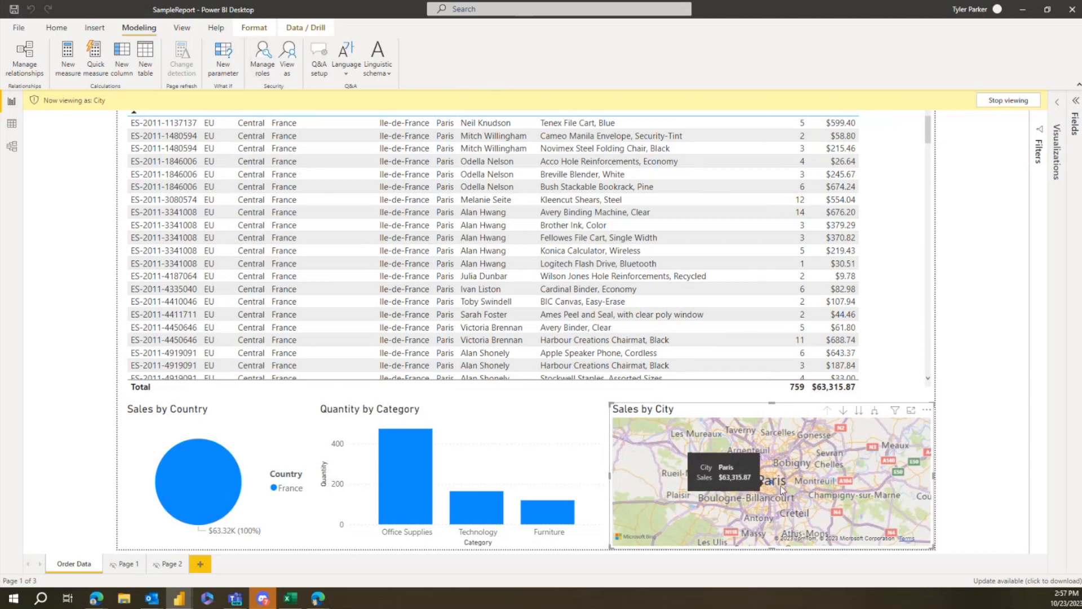
pyautogui.click(87, 390)
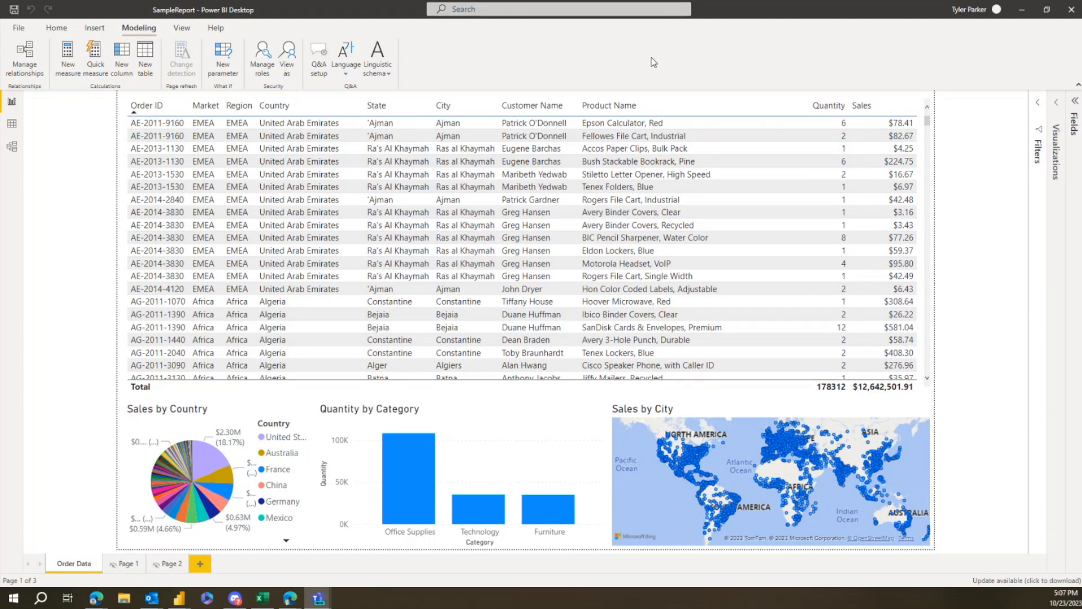
# - Switch to the Power BI service in Edge, open the SampleReport dataset's row-level security settings and show the US role's members
pyautogui.moveTo(96, 597)
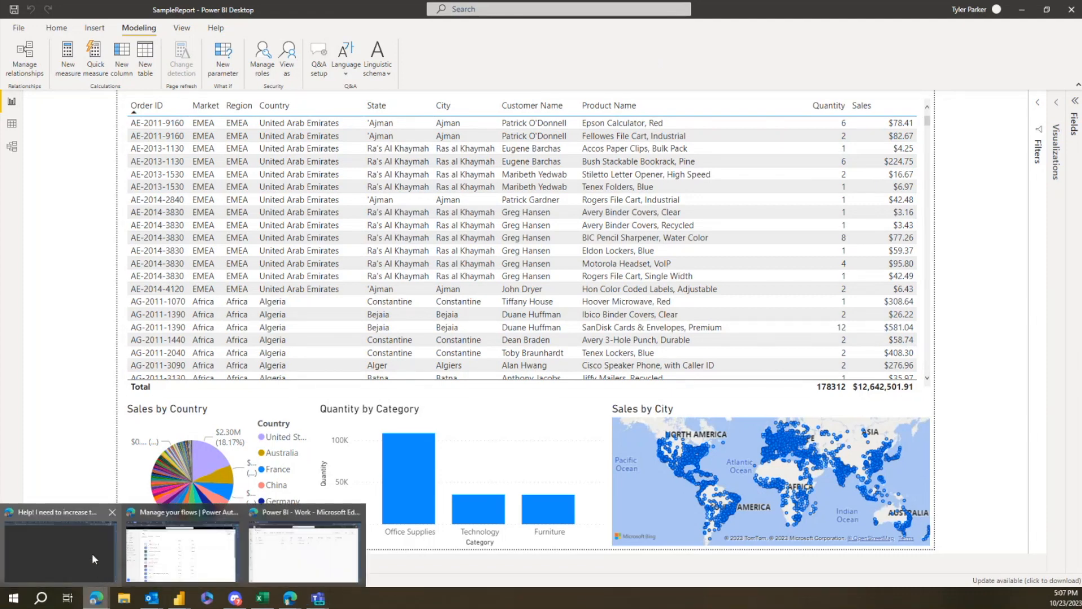
pyautogui.click(299, 553)
pyautogui.moveTo(303, 221)
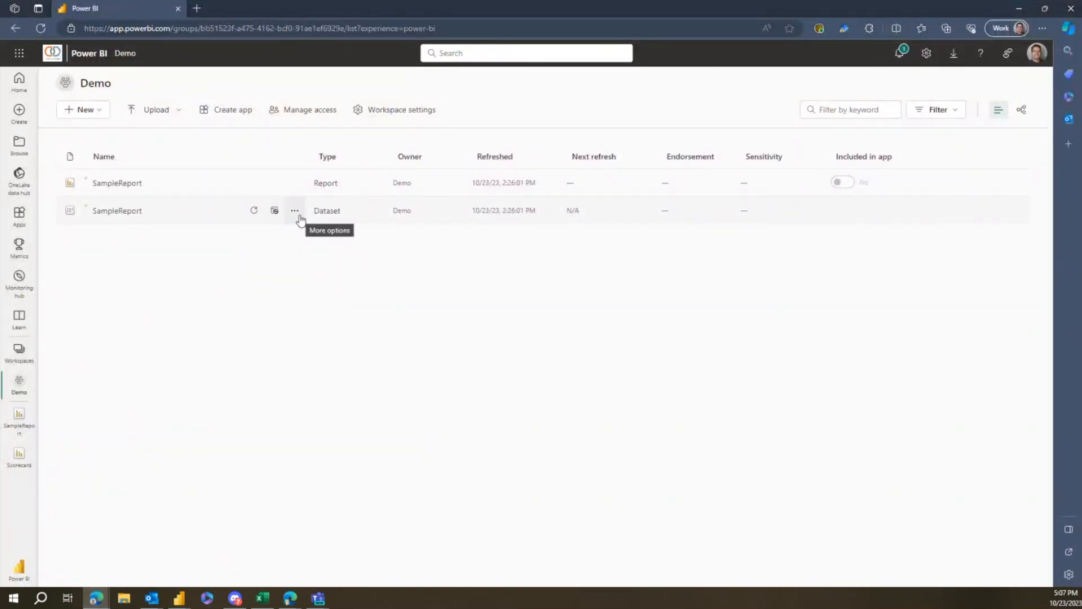
pyautogui.click(295, 211)
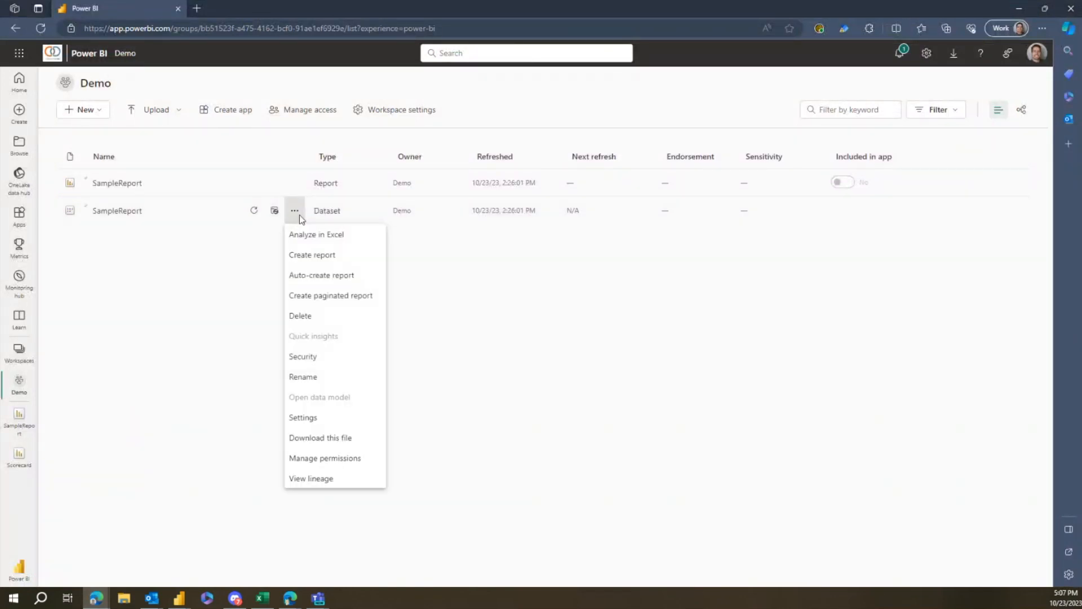
pyautogui.click(330, 358)
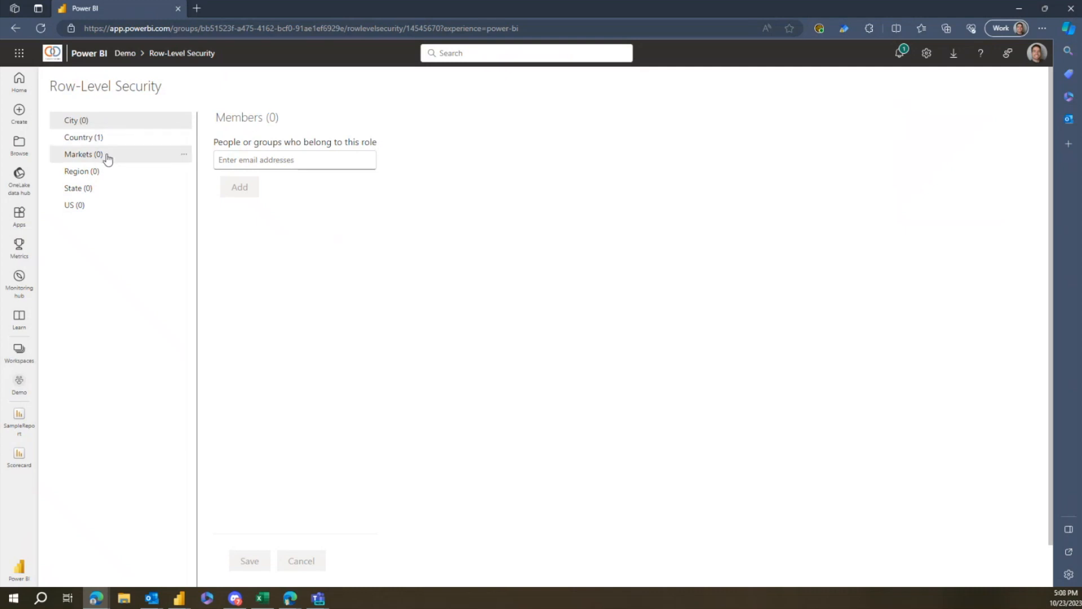
pyautogui.click(110, 207)
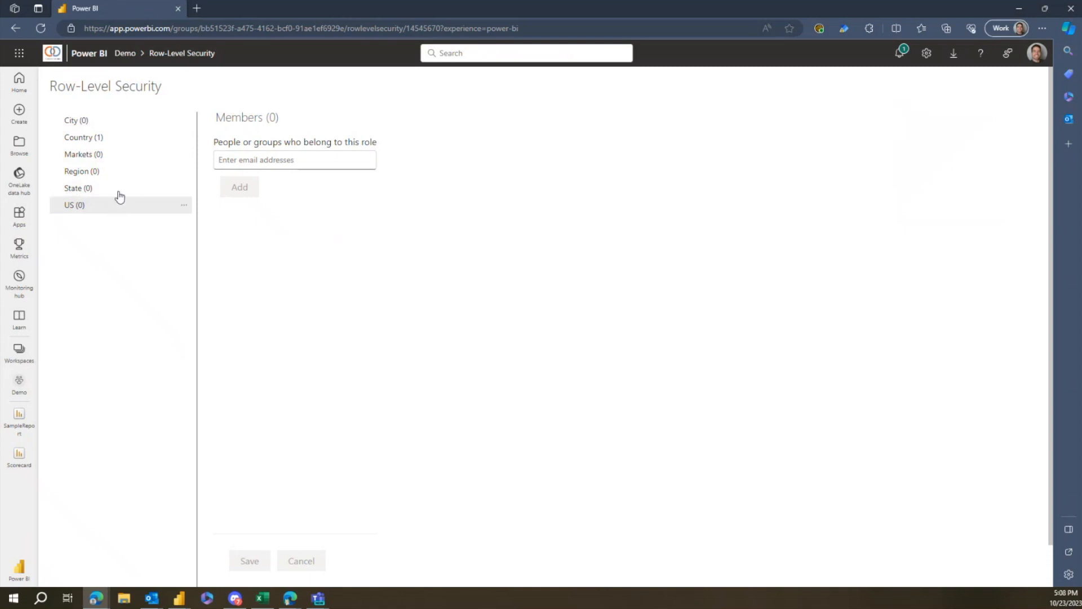
# - Add the colleague's account as a member of the Country role and save the role membership
pyautogui.click(101, 138)
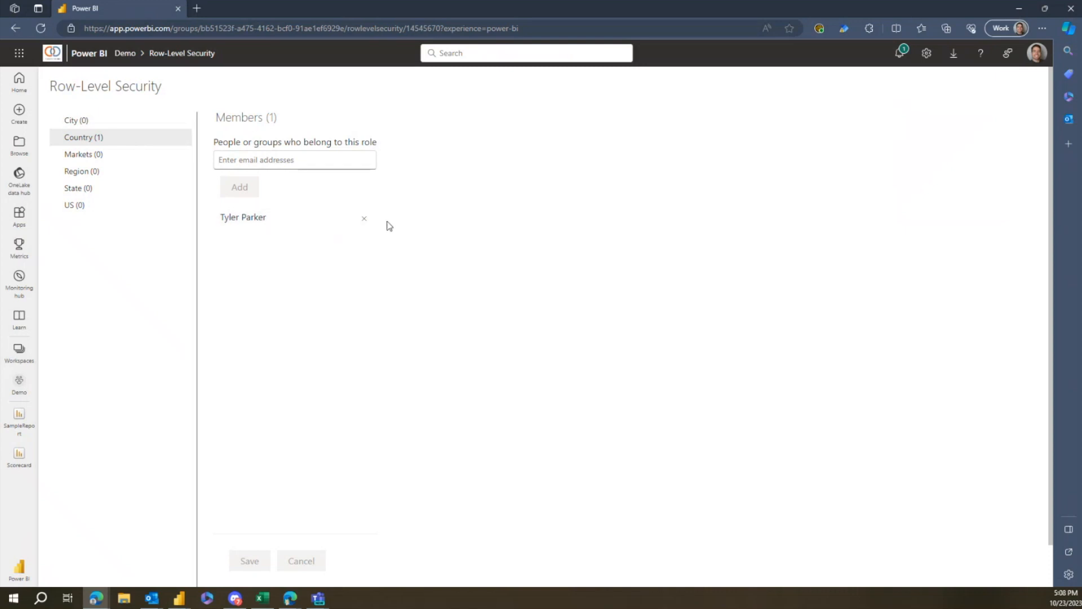
pyautogui.click(287, 162)
pyautogui.write('kyle')
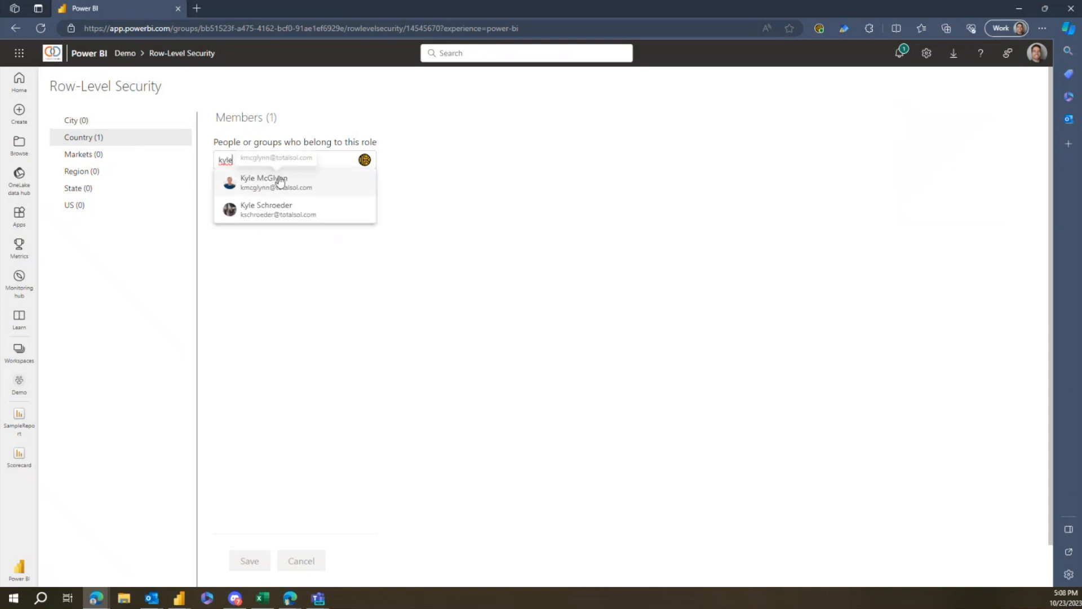
pyautogui.click(280, 181)
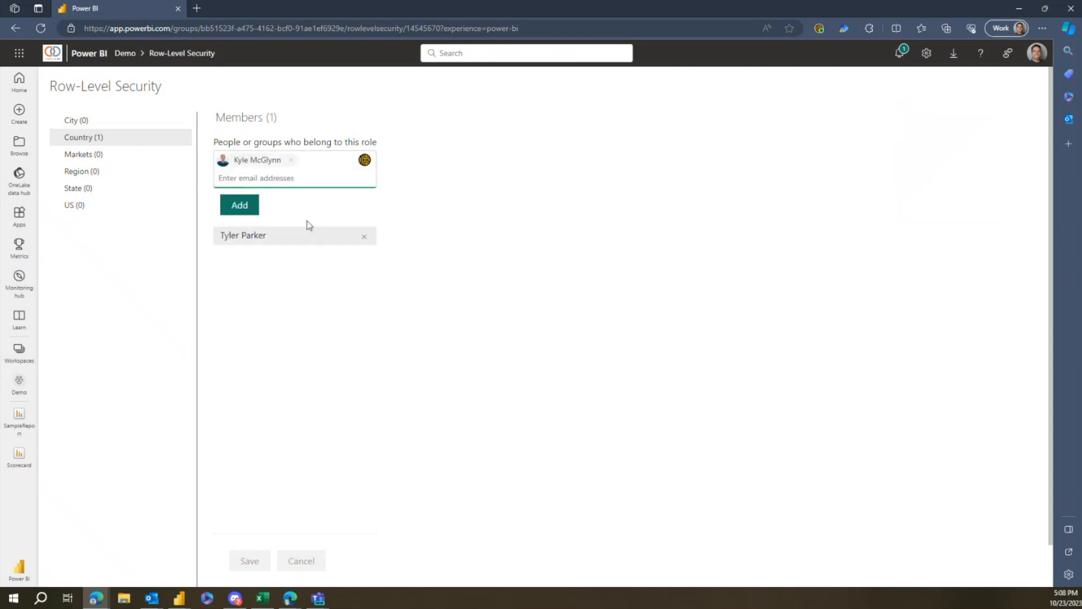
pyautogui.click(240, 203)
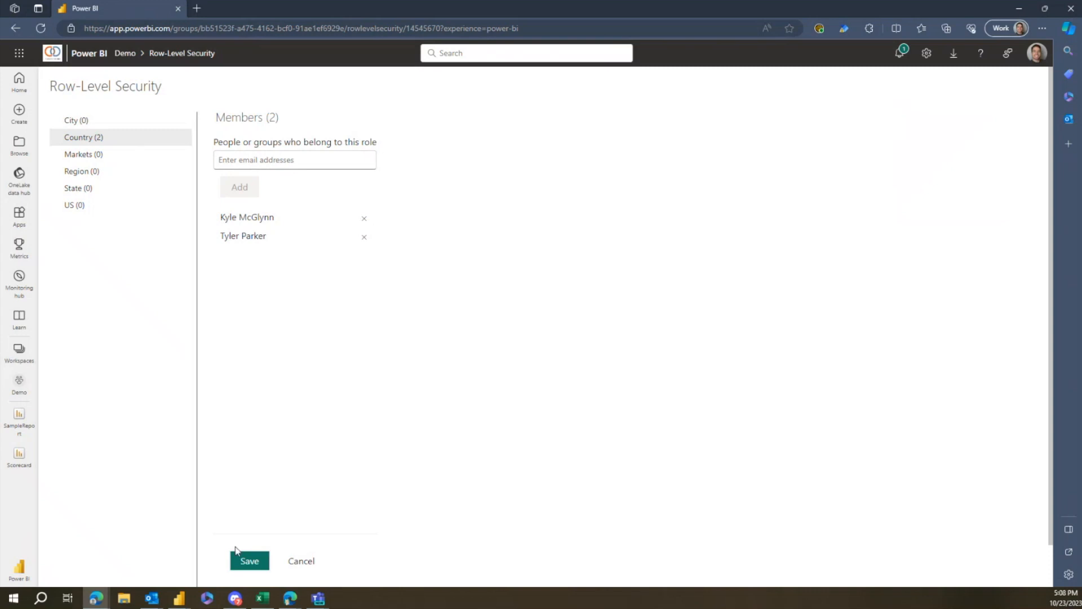
pyautogui.click(237, 553)
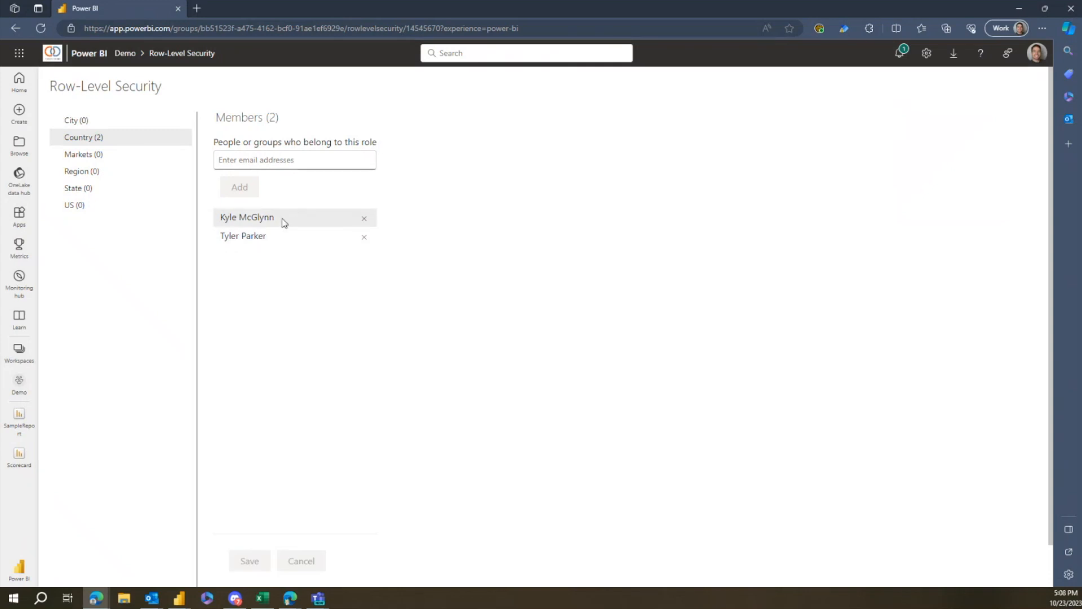
# - Return to the Demo workspace, open its access management and review the permission levels available for the member with Viewer access
pyautogui.click(35, 393)
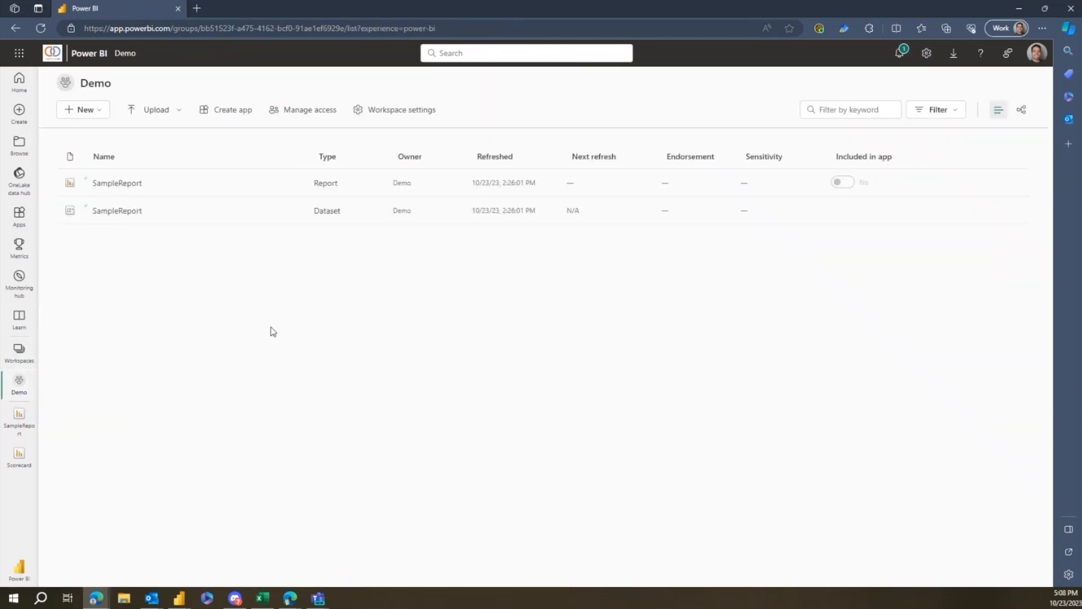
pyautogui.click(310, 113)
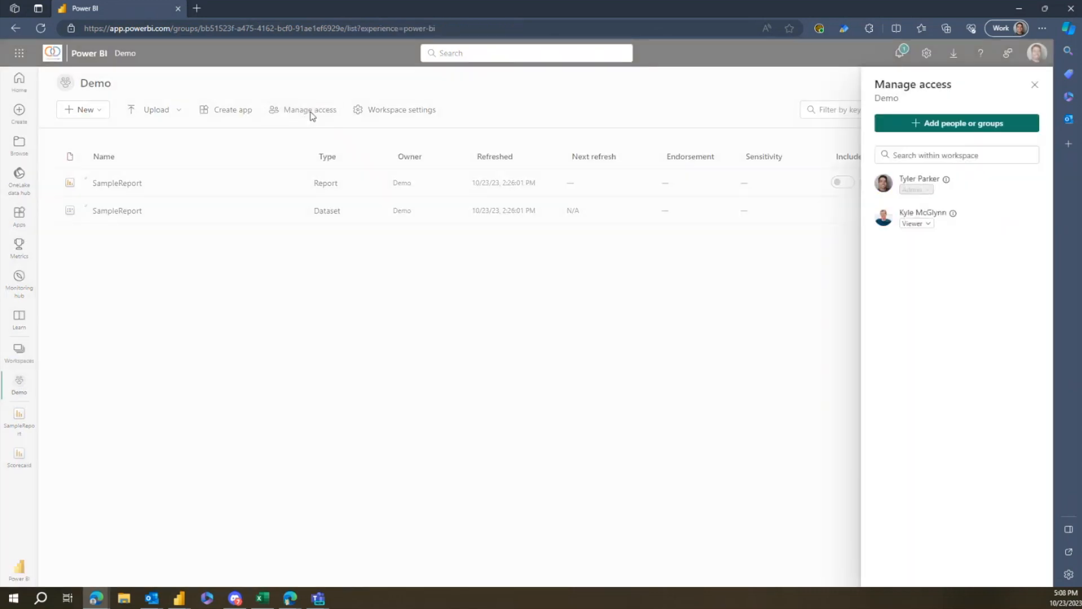
pyautogui.click(928, 223)
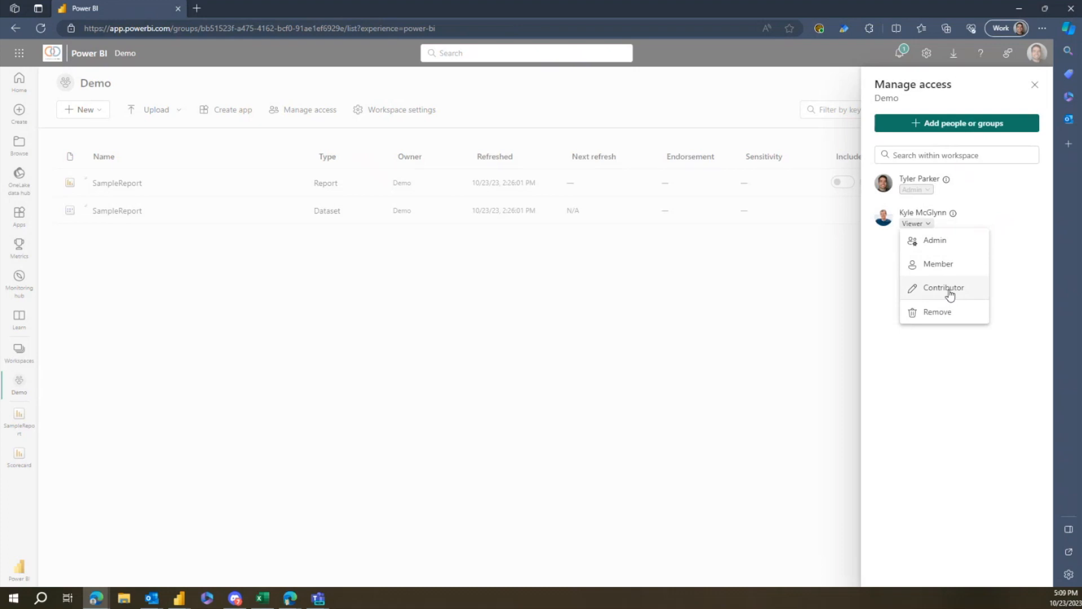
pyautogui.click(928, 225)
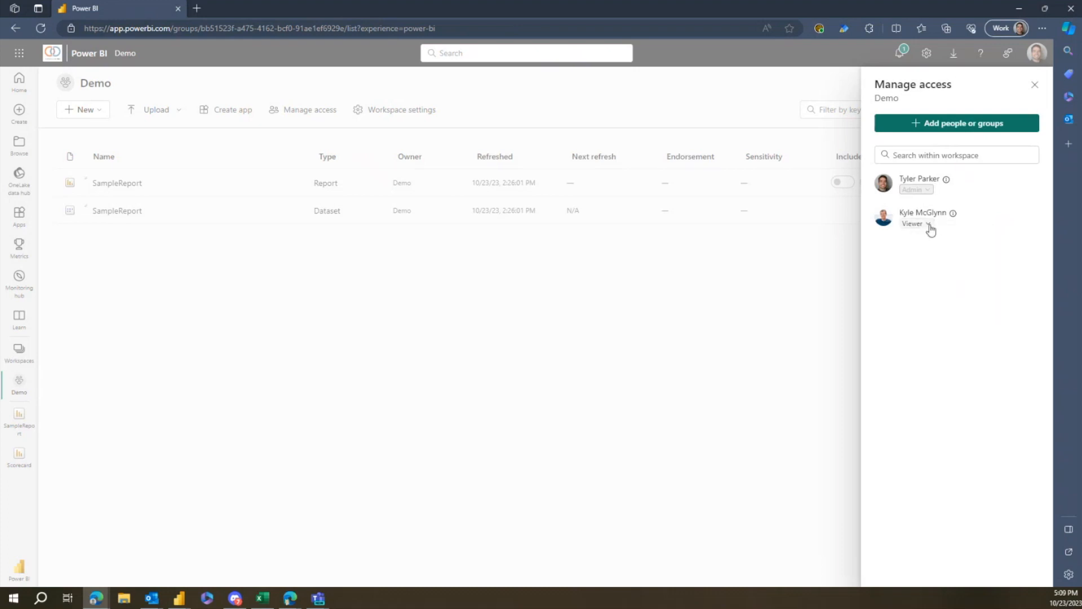